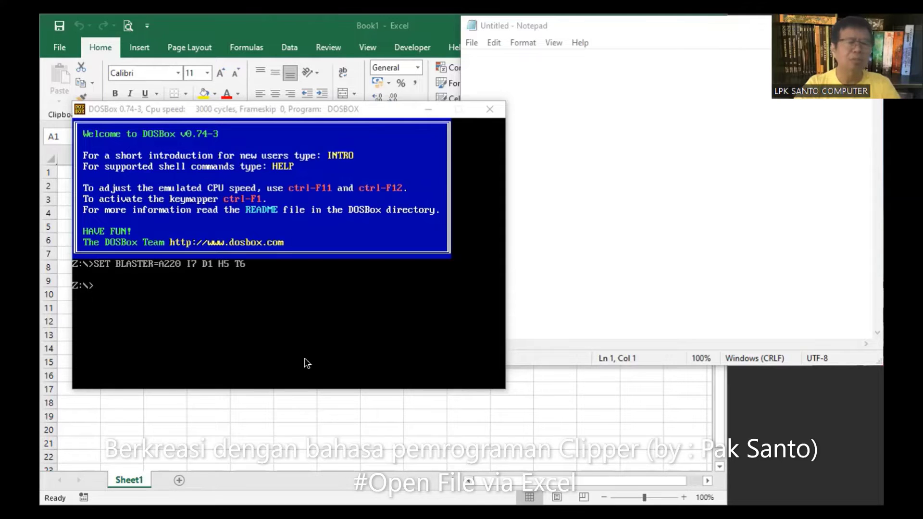
Step: In DOSBox, mount E:\PRG as drive K and switch to the K: drive
click(305, 336)
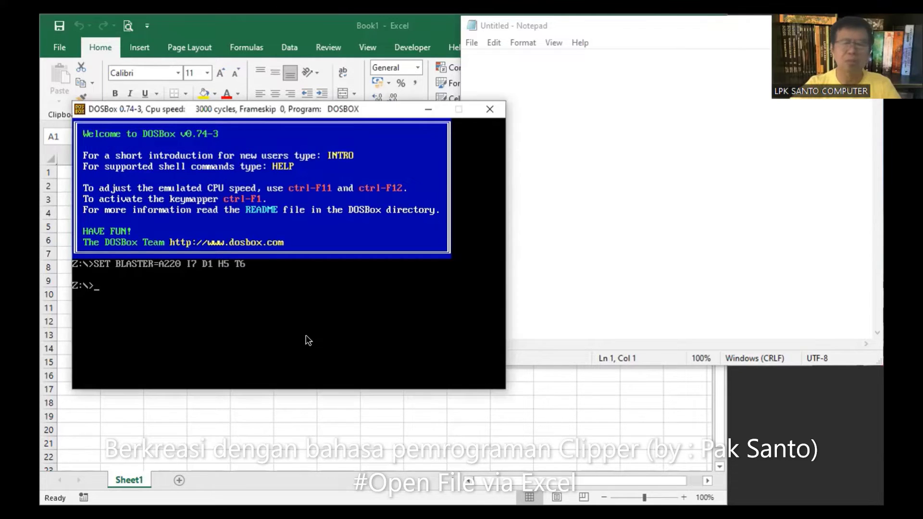
text(MD)
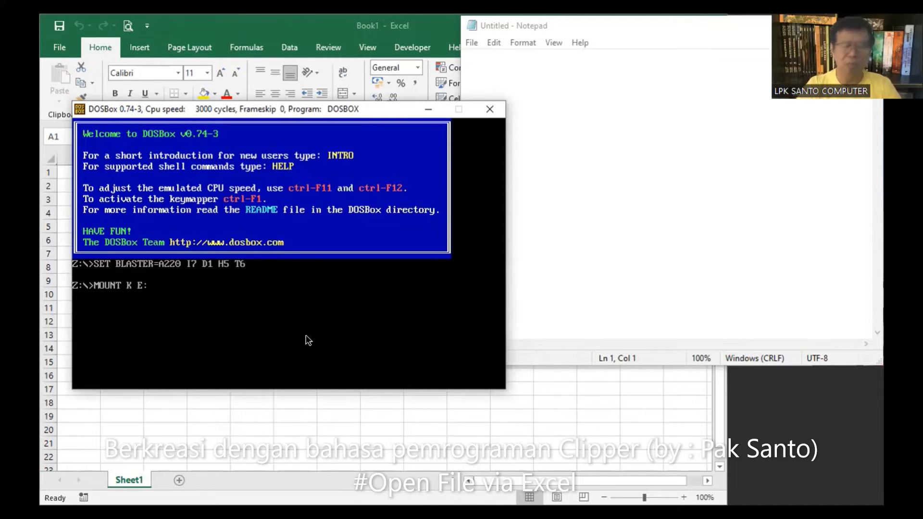
text(\)
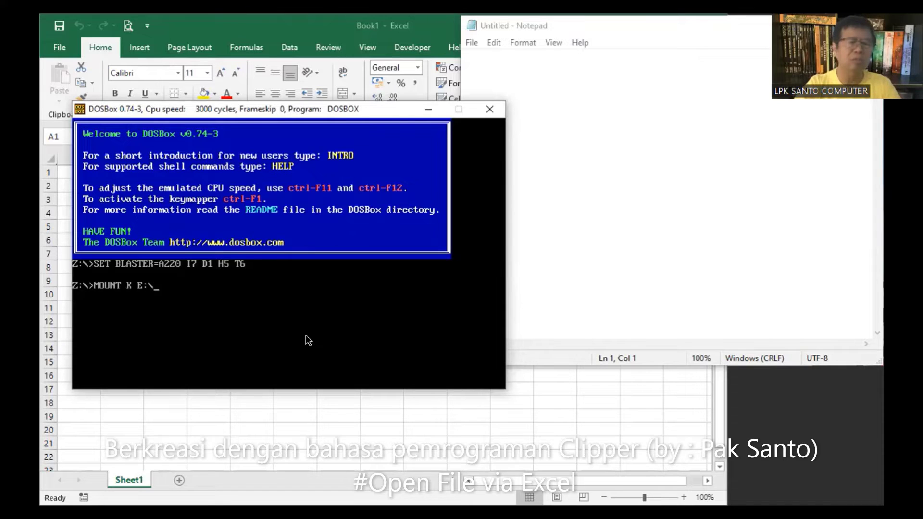
text(PRG)
key(Return)
text(K)
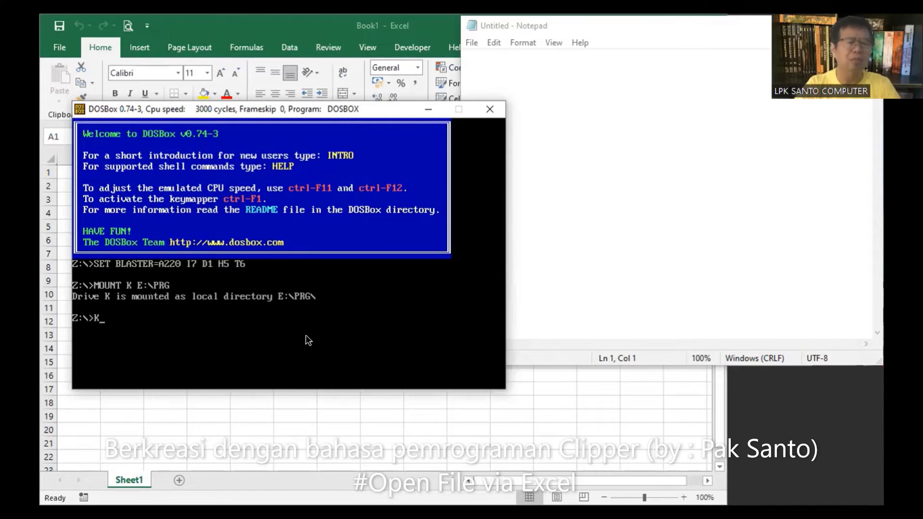
text(:)
key(Return)
Step: Start dBASE III Plus, open DATAKU, browse its records, then leave the browse screen
text(SE)
key(Return)
text(USE D)
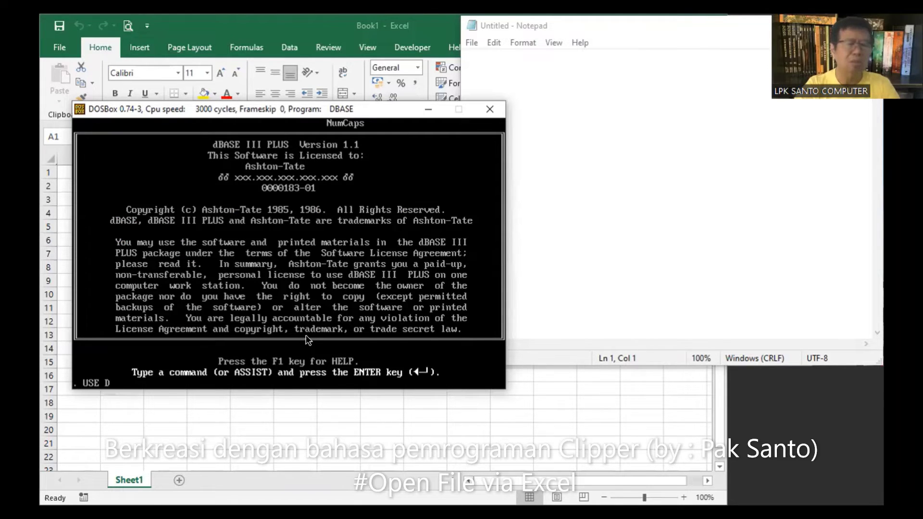
text(ATAKU)
key(Return)
text(BROW)
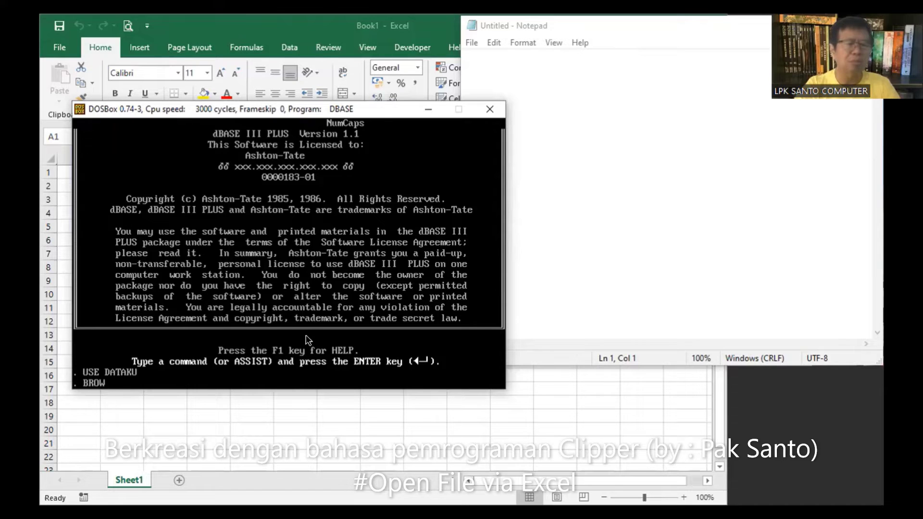
text(SE)
key(Return)
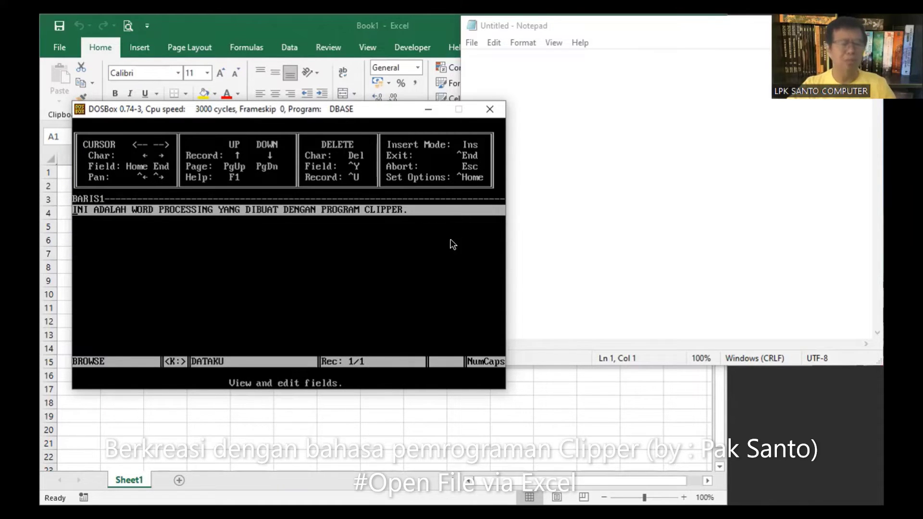
key(Escape)
text(CLOSE)
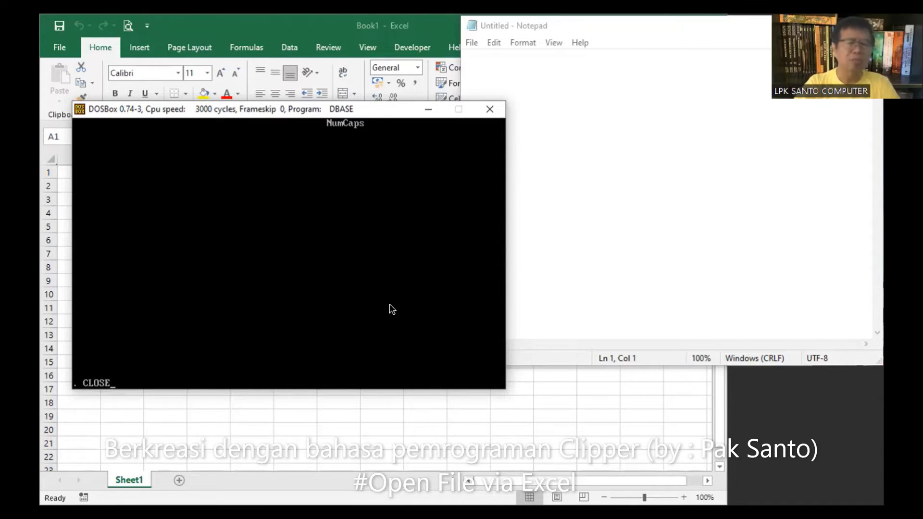
Step: Run CLOSE DATA, decline help, run CLEAR in dBASE, then minimize DOSBox
key(Return)
key(n)
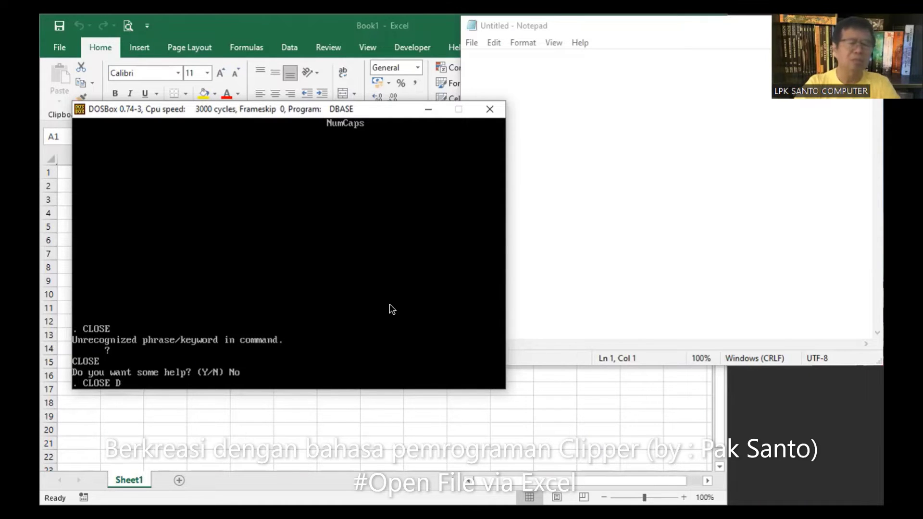
text(ATA)
key(Return)
text(A)
key(Return)
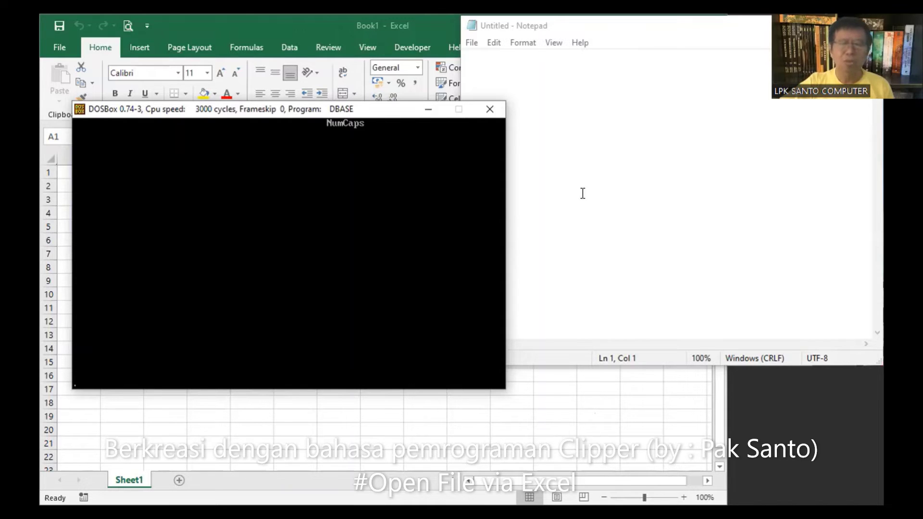
click(428, 110)
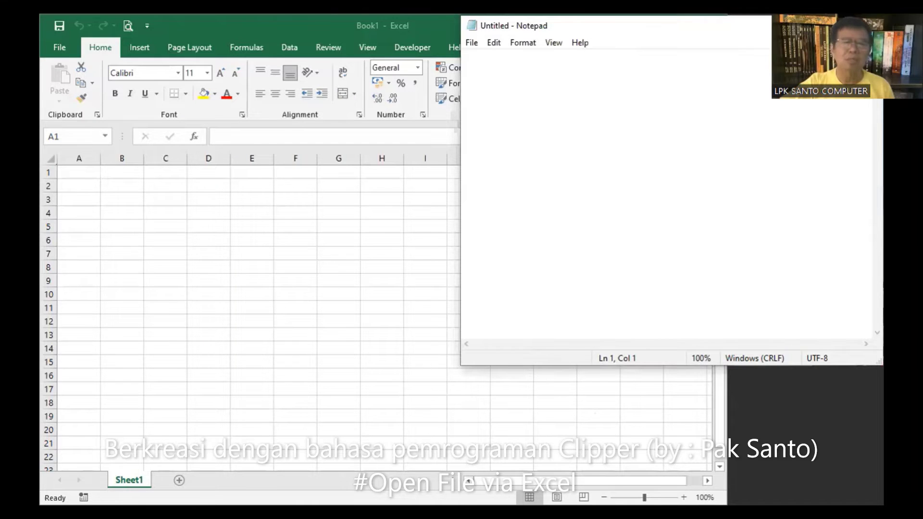
Step: Maximize Excel and bring up the Open dialog at This PC's Documents folder
click(287, 257)
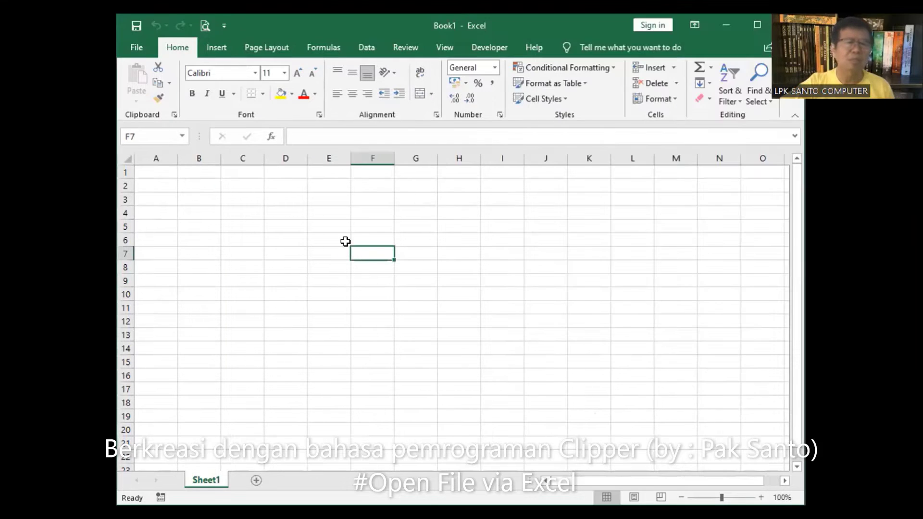
click(756, 24)
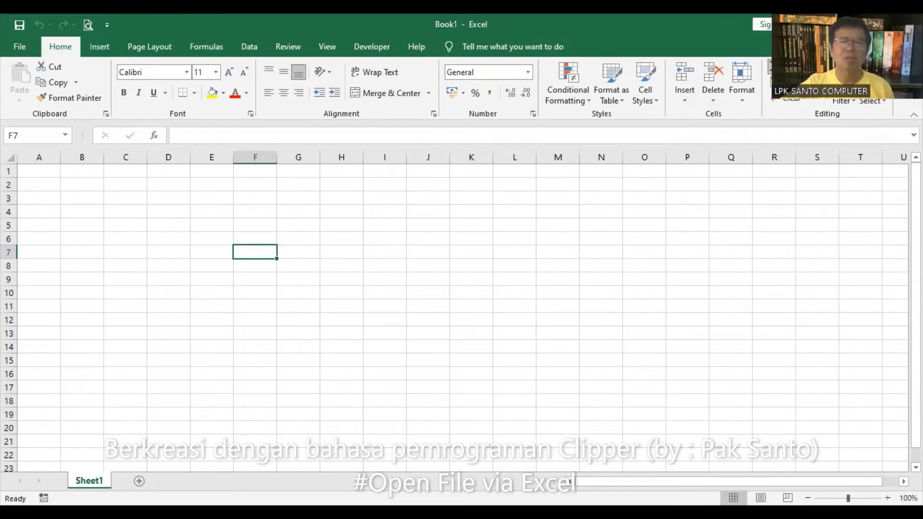
click(808, 72)
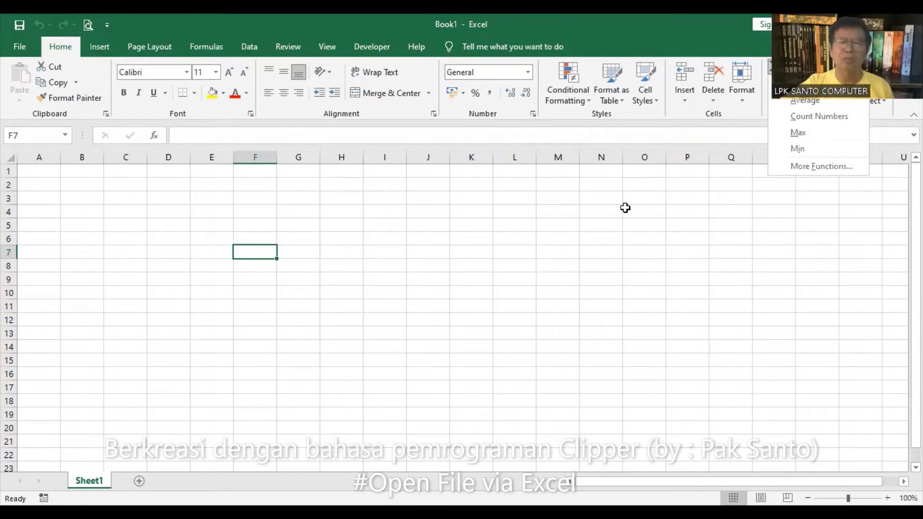
click(20, 47)
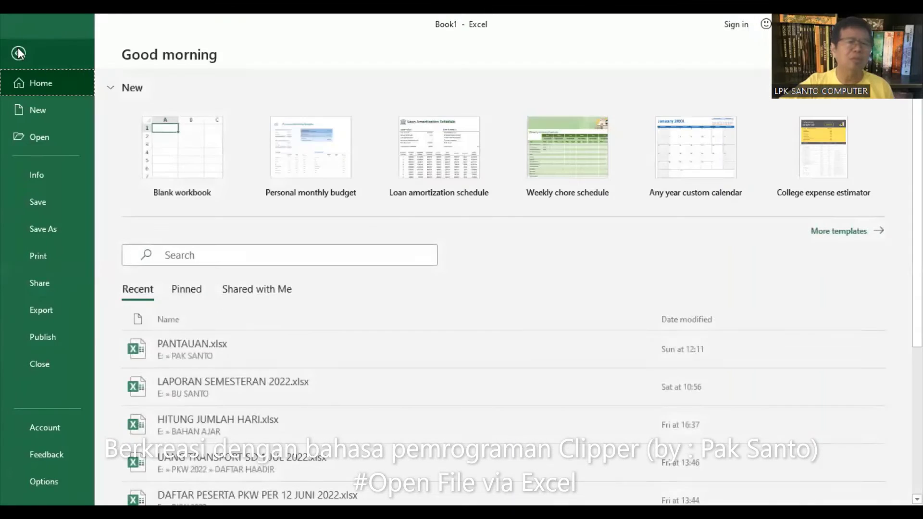
click(47, 140)
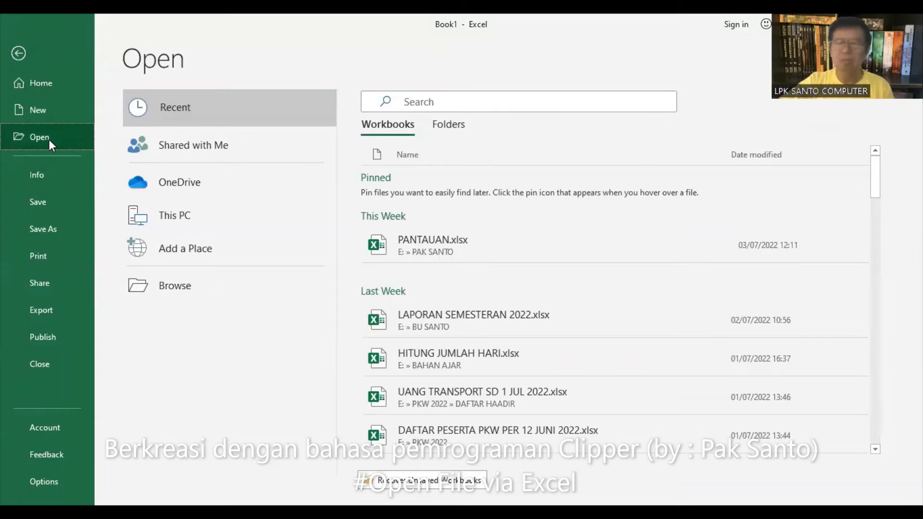
click(183, 215)
click(192, 249)
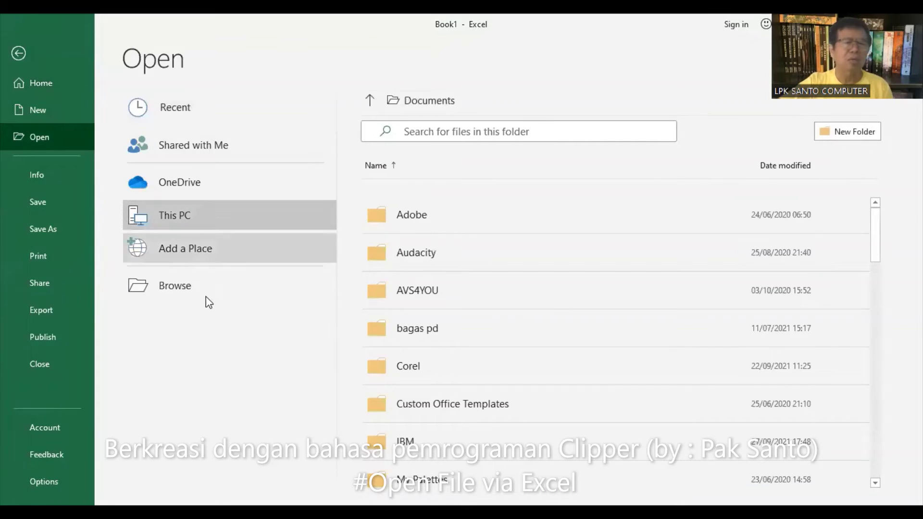
click(200, 290)
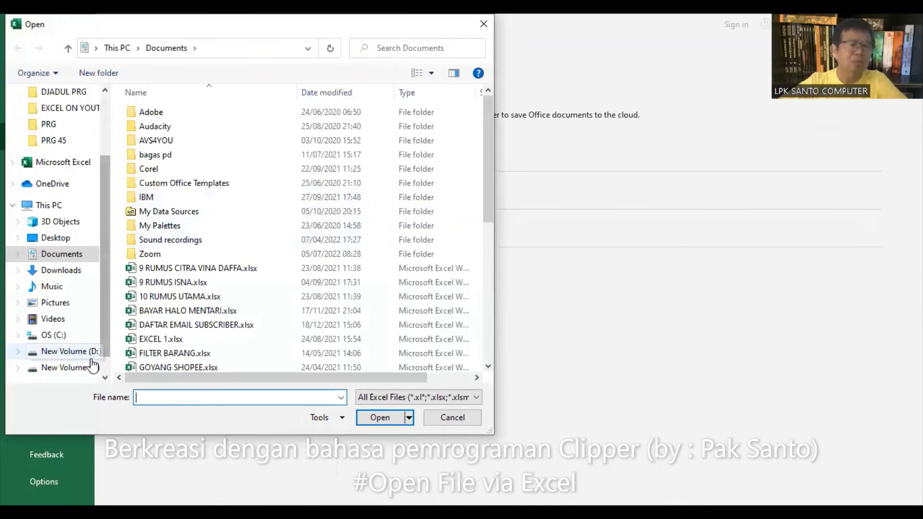
Step: Go to the PRG folder on New Volume (E:) and expand the file-type filter list
click(80, 368)
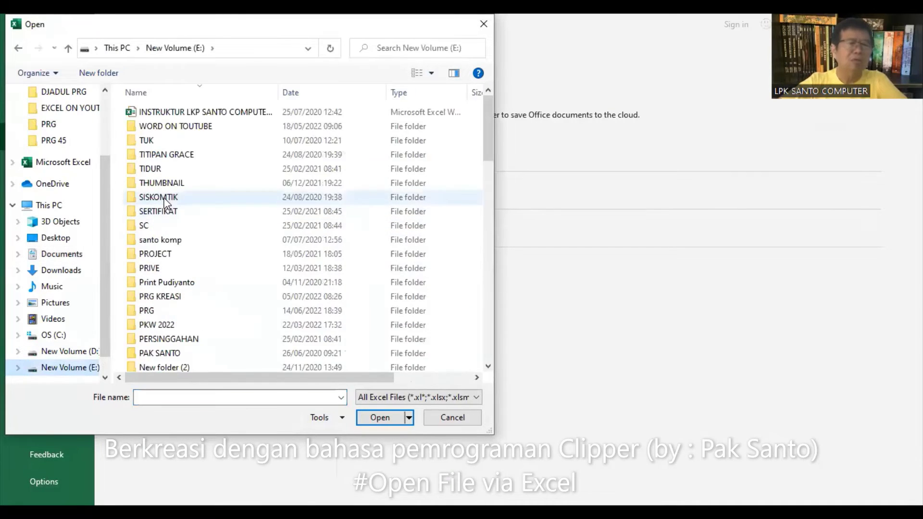
text(pr)
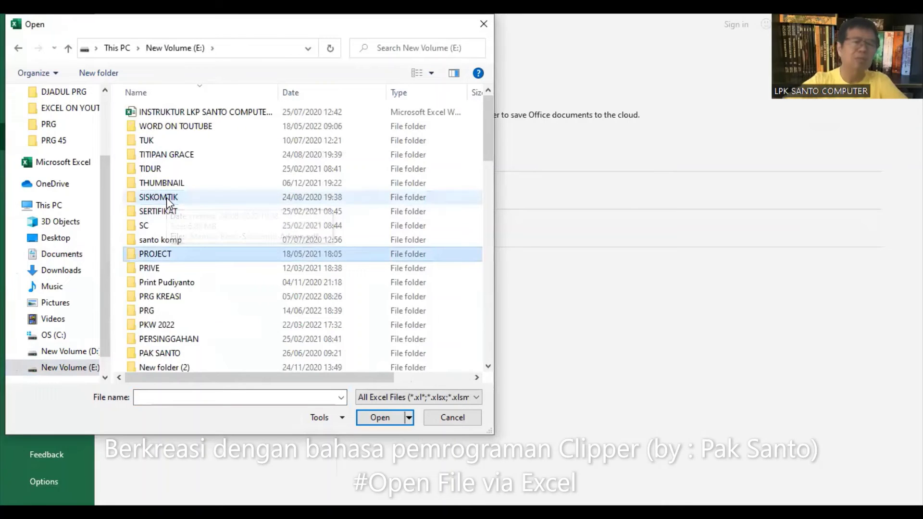
text(g)
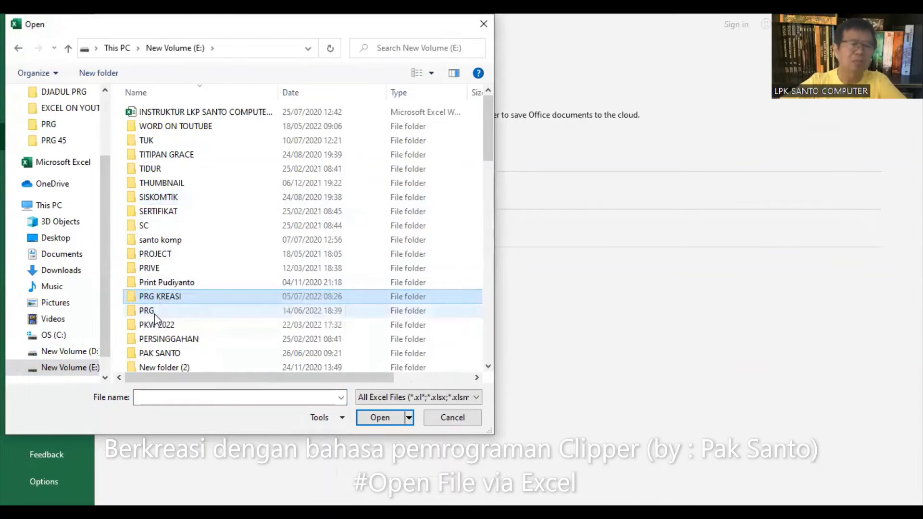
double_click(154, 311)
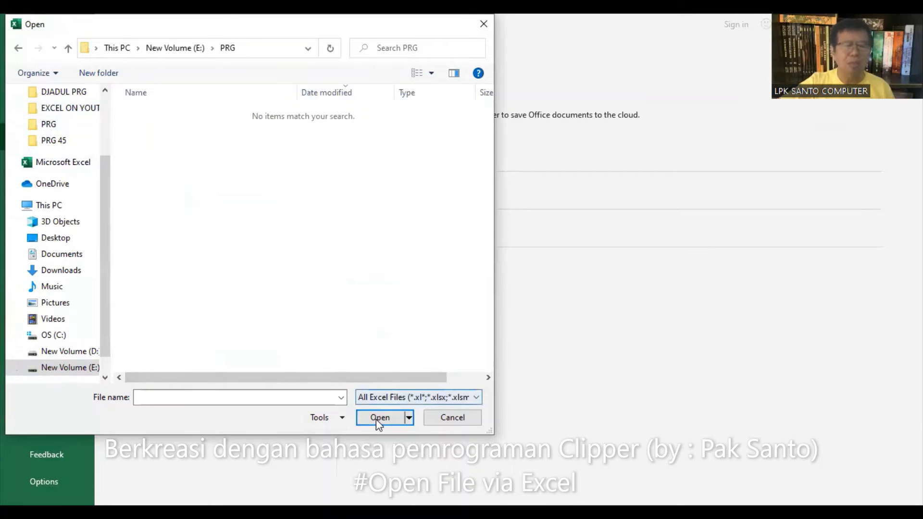
click(363, 417)
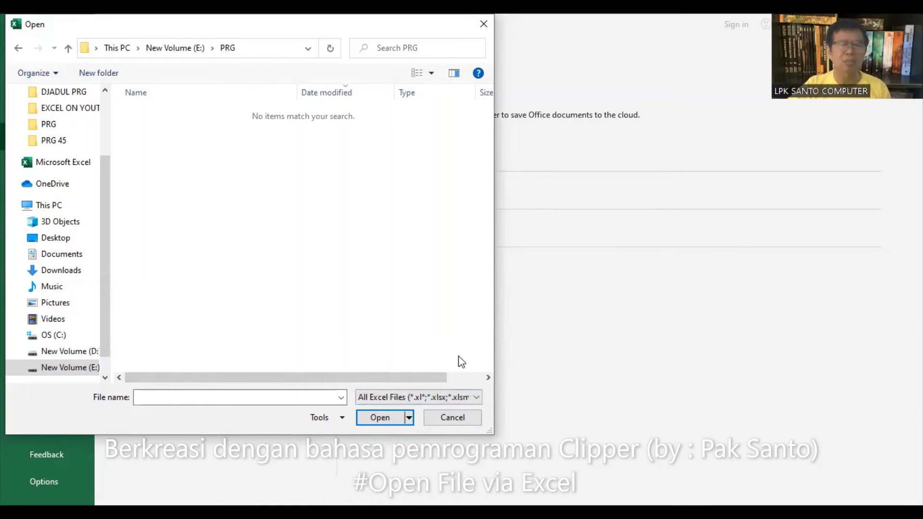
click(477, 398)
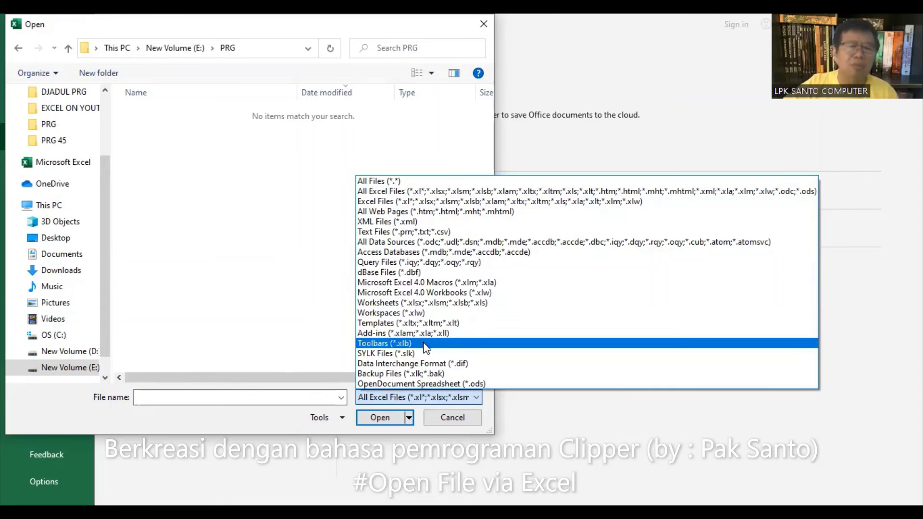
Step: Filter to dBase Files (*.dbf) and open DATAKU.DBF
click(425, 272)
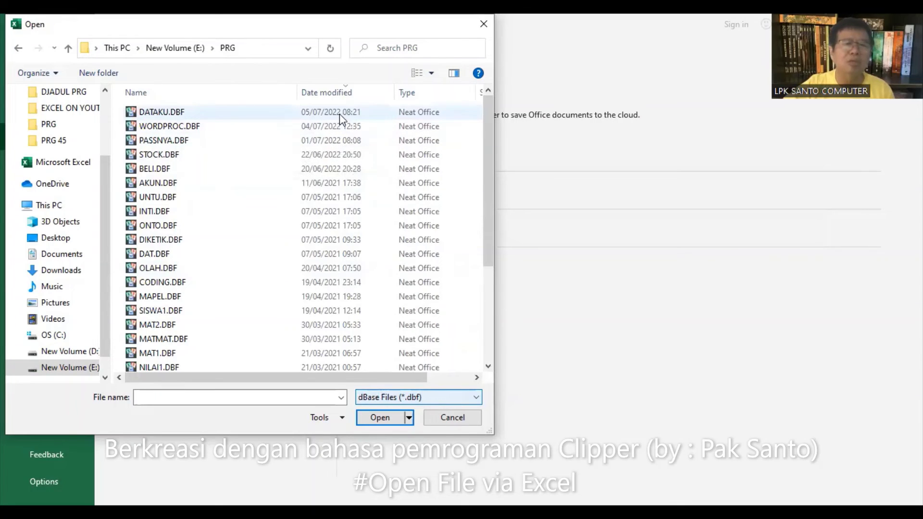
mouse_move(161, 112)
double_click(187, 112)
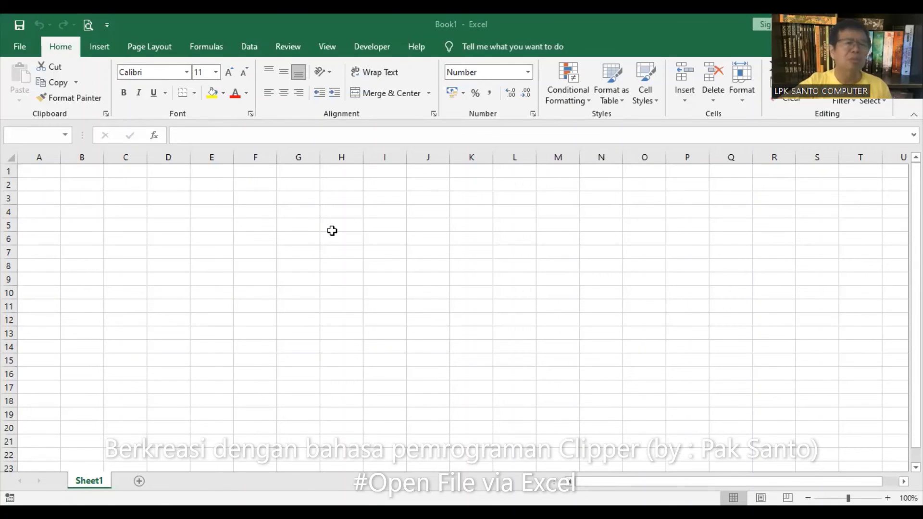
Step: Copy the currently selected cells with Ctrl+C
key(ctrl+c)
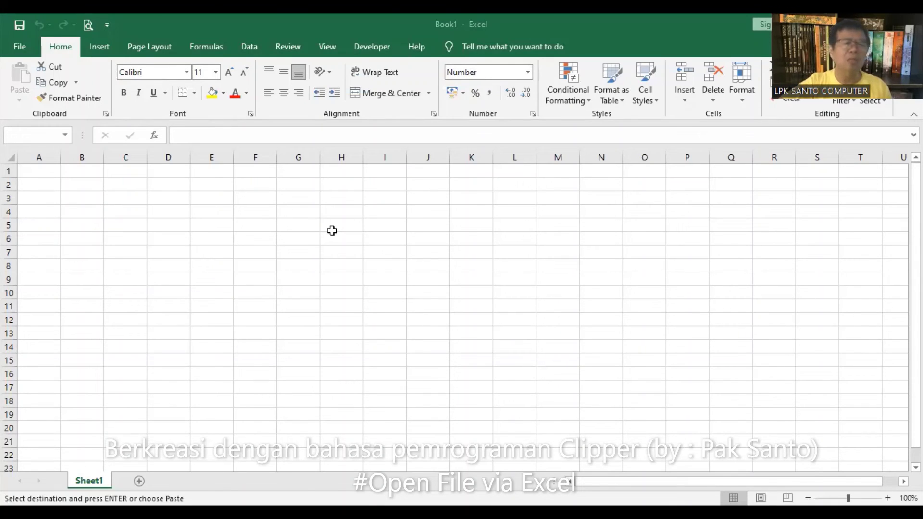